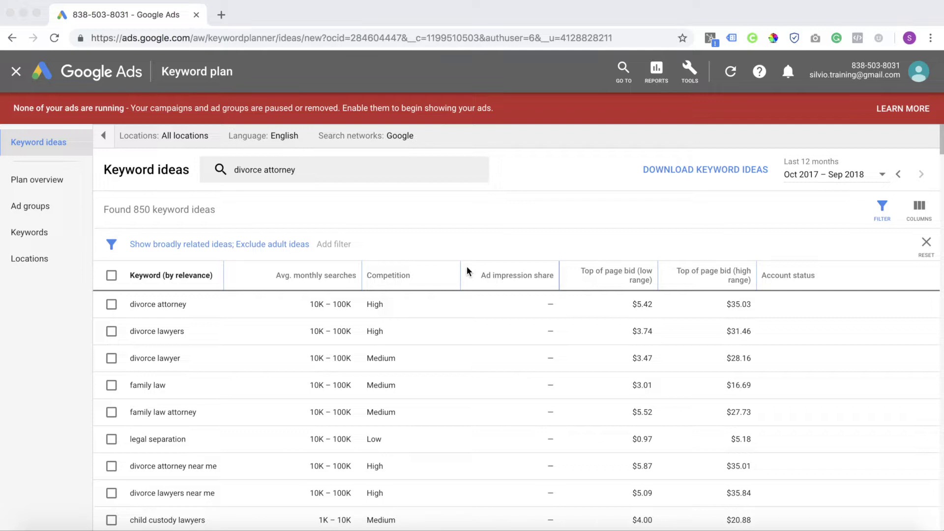
# Select then deselect the 'divorce attorney' idea, and delete 'divorce attorney' from the seed keywords.
pyautogui.click(114, 295)
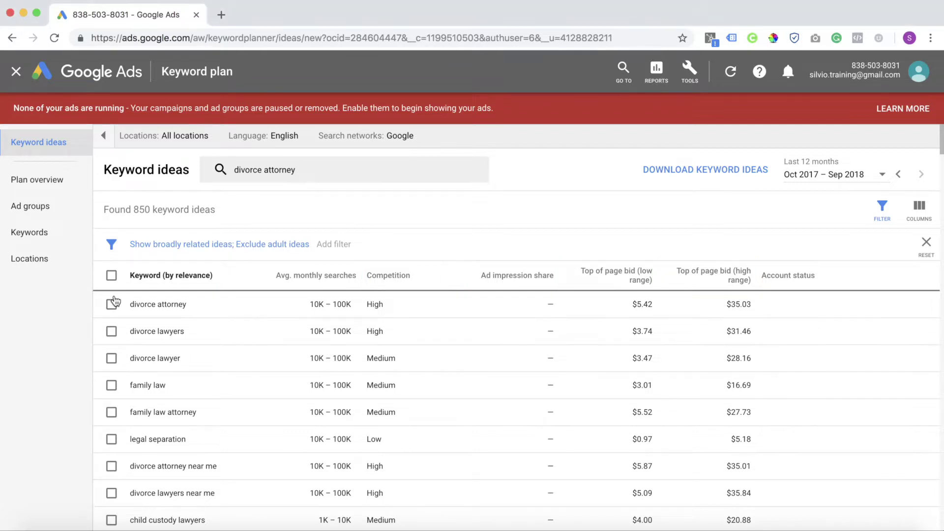
pyautogui.click(112, 305)
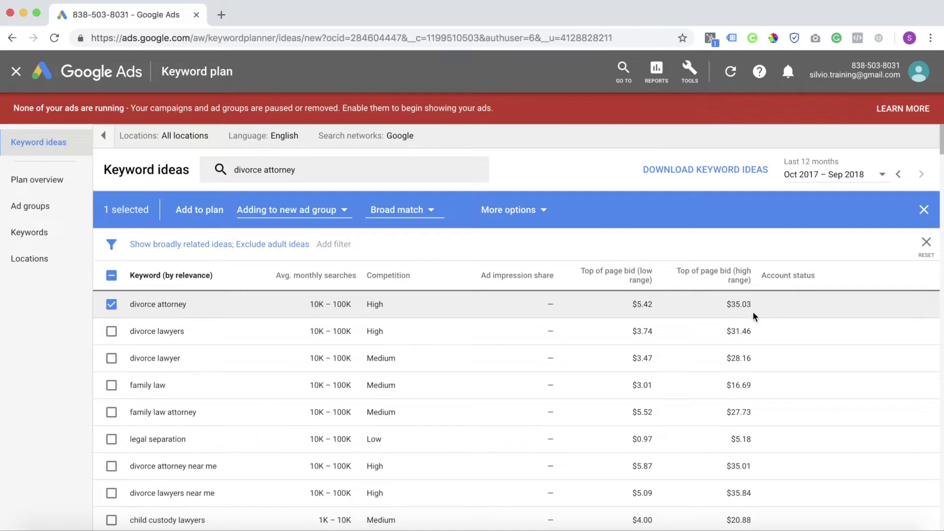
pyautogui.click(112, 308)
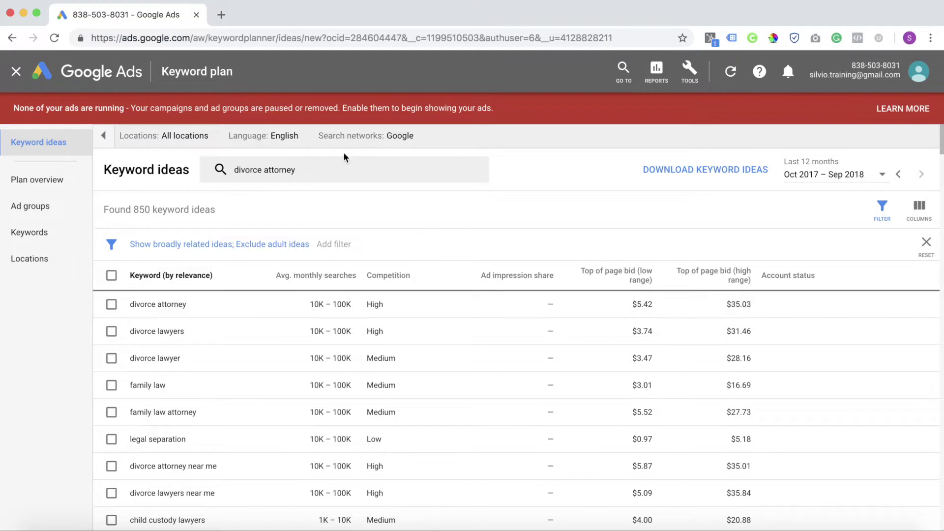
pyautogui.click(332, 170)
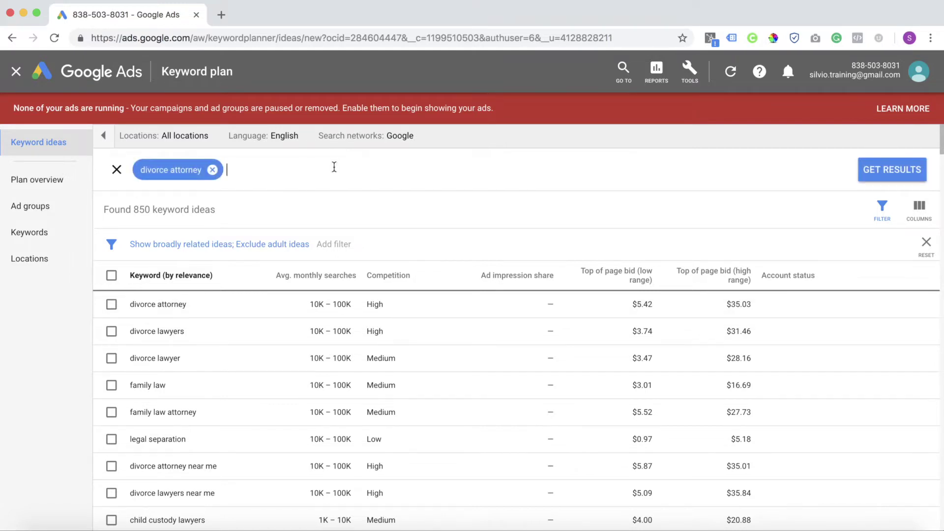
pyautogui.press('BackSpace')
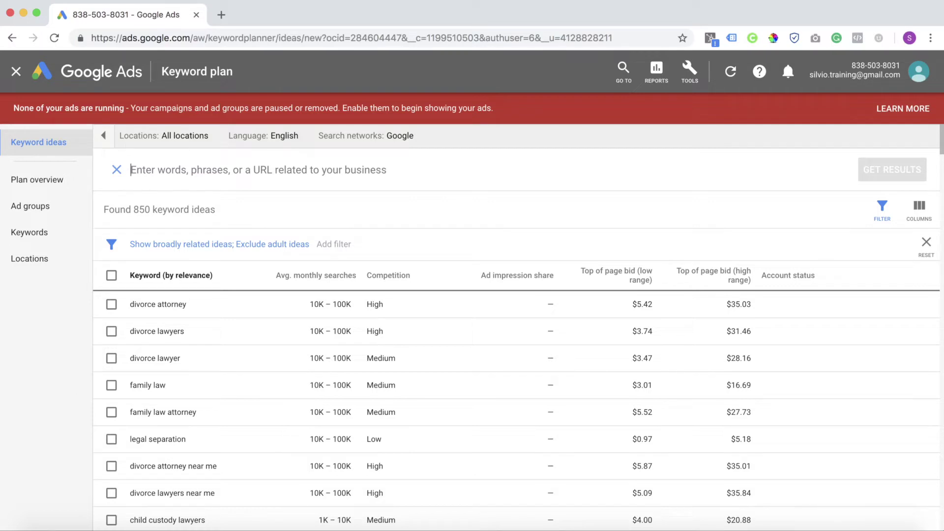
# Switch the keyword ideas language from English to Spanish, leaving 3 ideas.
pyautogui.click(288, 140)
pyautogui.write('span')
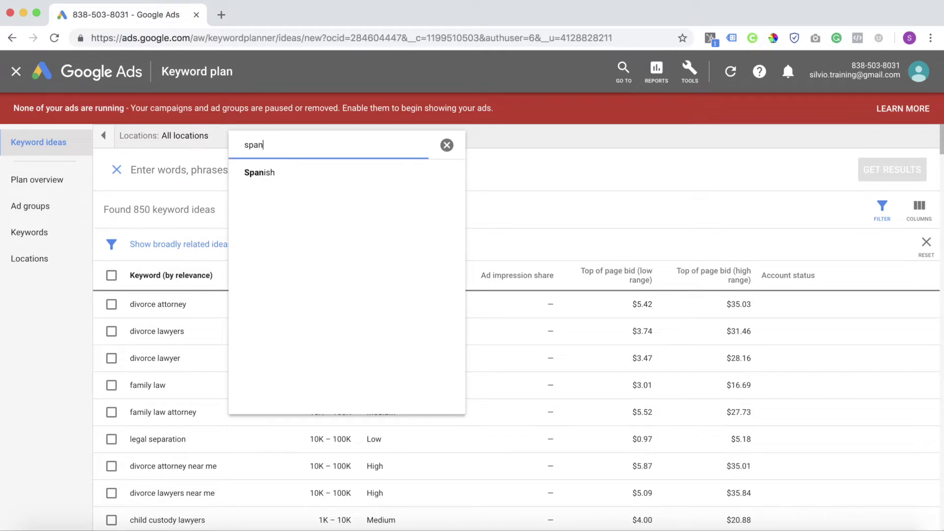
pyautogui.click(274, 172)
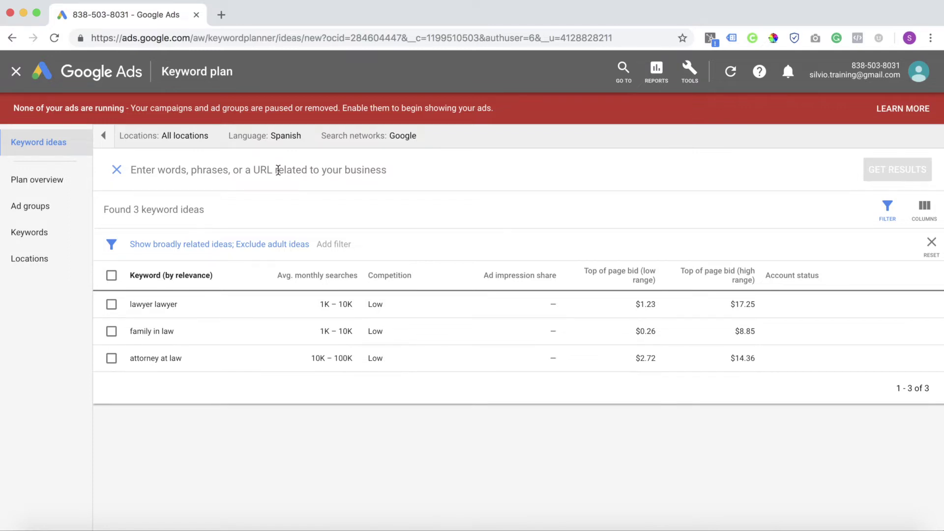
# Add 'abogados divorcio' as the seed keyword to see Spanish keyword ideas.
pyautogui.write('abogados')
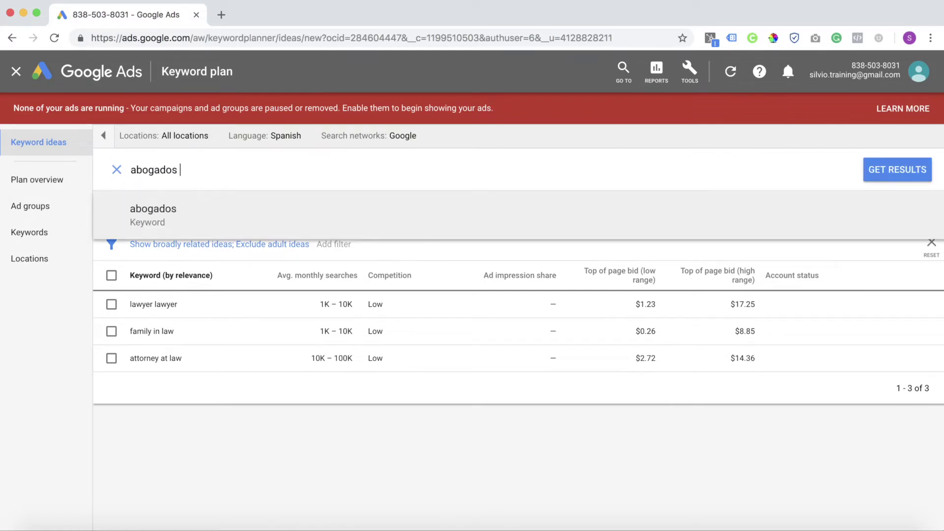
pyautogui.write(' dicoro')
pyautogui.press('BackSpace')
pyautogui.press('BackSpace')
pyautogui.press('BackSpace')
pyautogui.press('BackSpace')
pyautogui.write('vorcio')
pyautogui.press('Return')
pyautogui.press('Return')
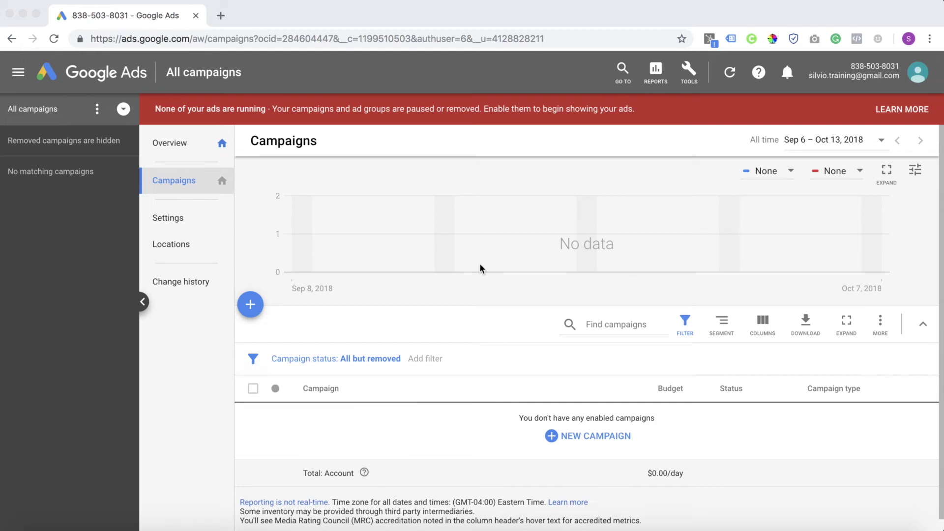
# Start a new Search campaign without a goal's guidance, reaching settings with the name Search-2.
pyautogui.click(379, 316)
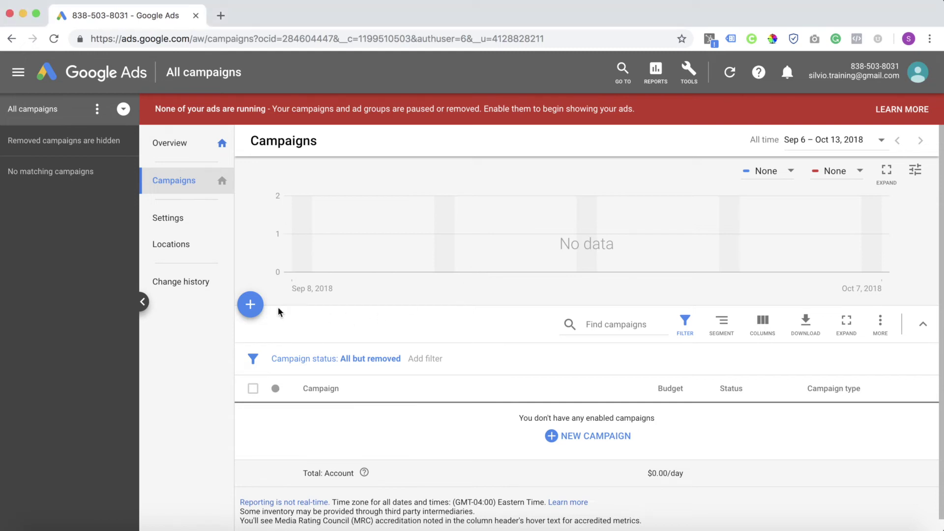
pyautogui.click(248, 305)
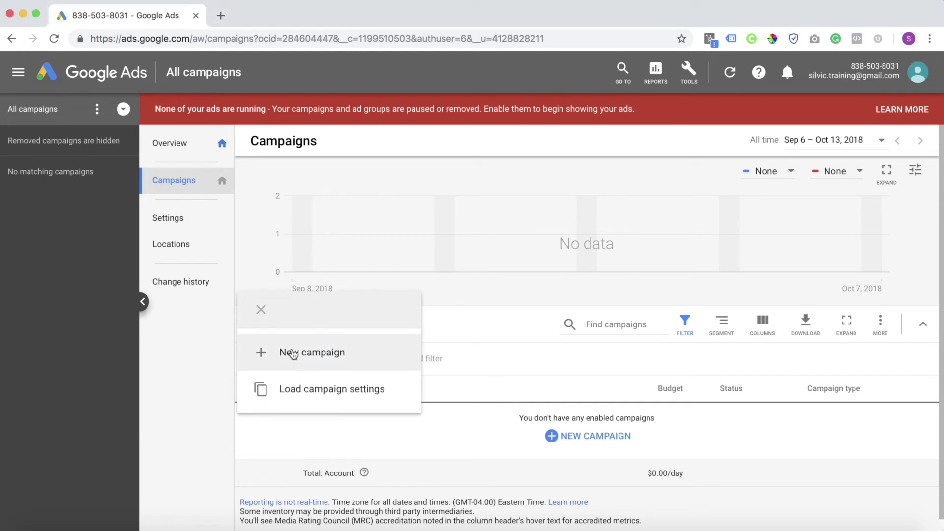
pyautogui.click(281, 351)
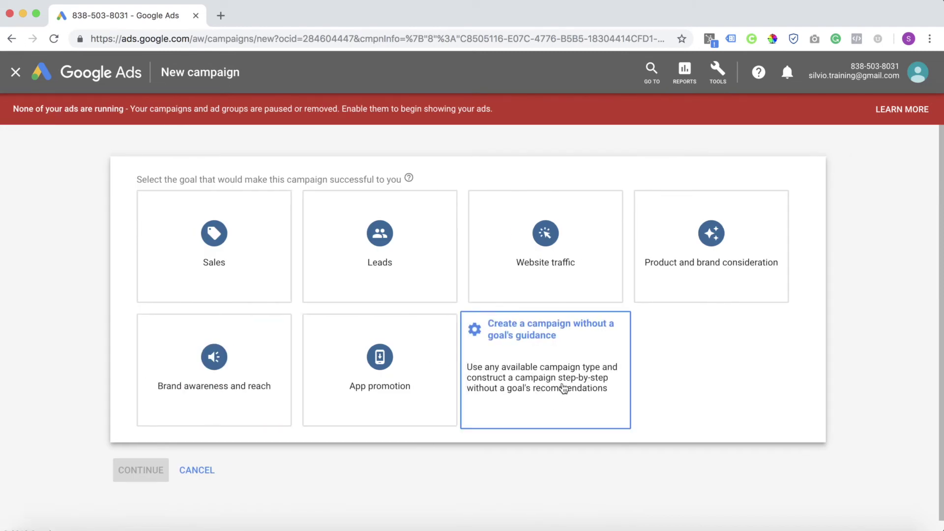
pyautogui.click(564, 389)
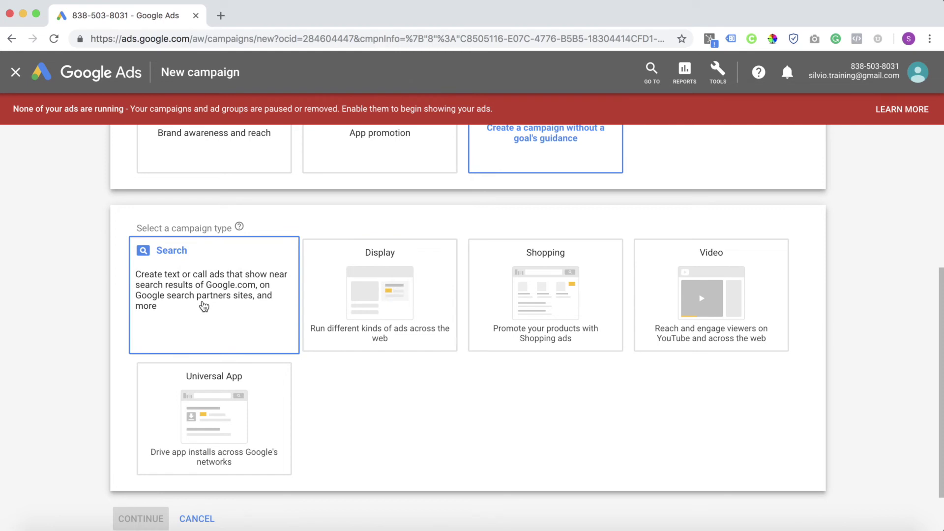
pyautogui.click(204, 306)
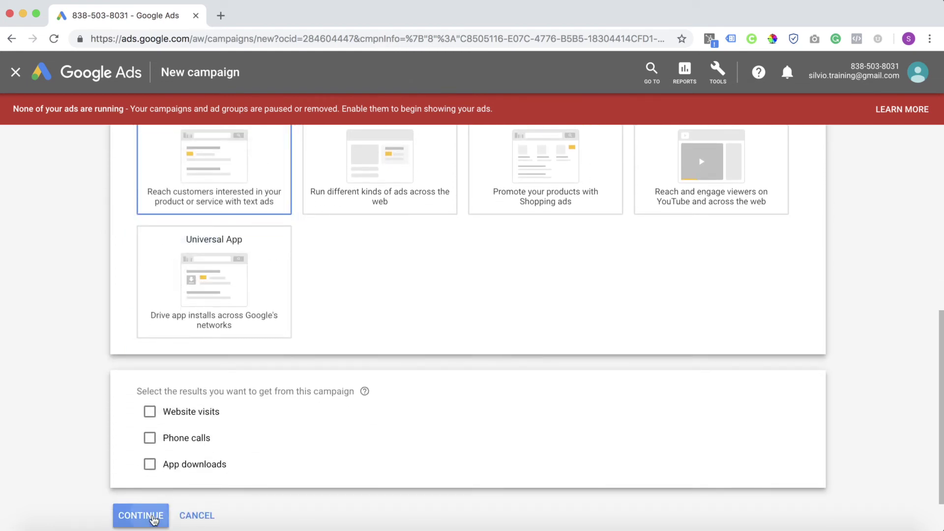
pyautogui.click(141, 516)
# In the campaign's Languages setting, replace English with Spanish as the only targeted language.
pyautogui.scroll(-2, 667, 294)
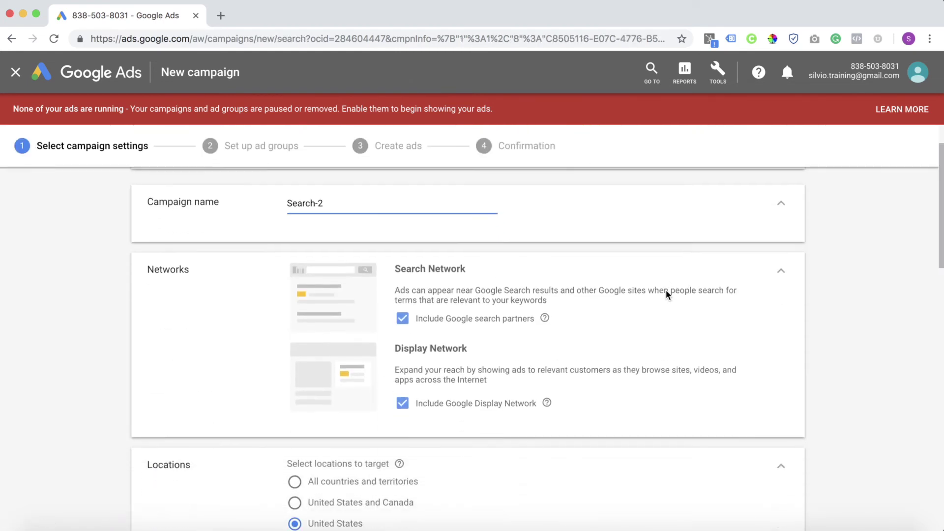
pyautogui.scroll(-5, 667, 294)
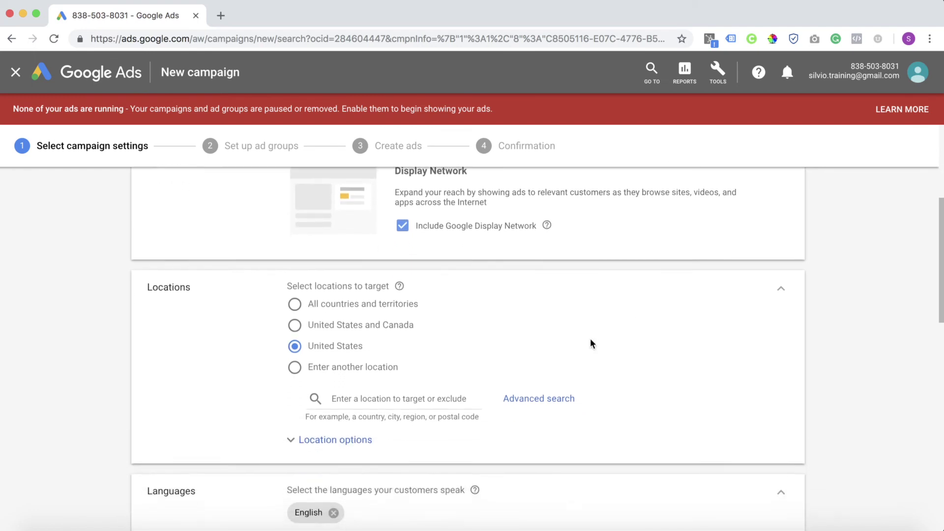
pyautogui.scroll(-2, 592, 344)
pyautogui.scroll(-6, 592, 345)
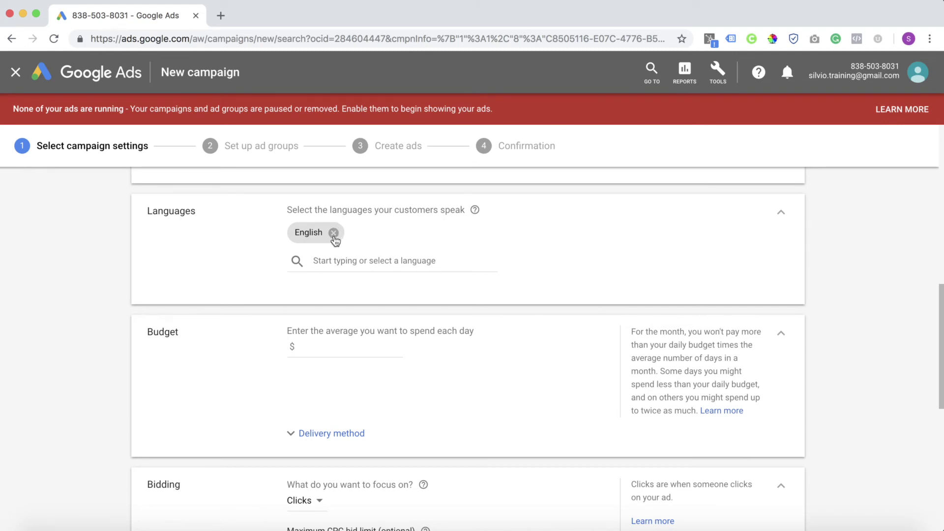
pyautogui.click(333, 233)
pyautogui.click(331, 261)
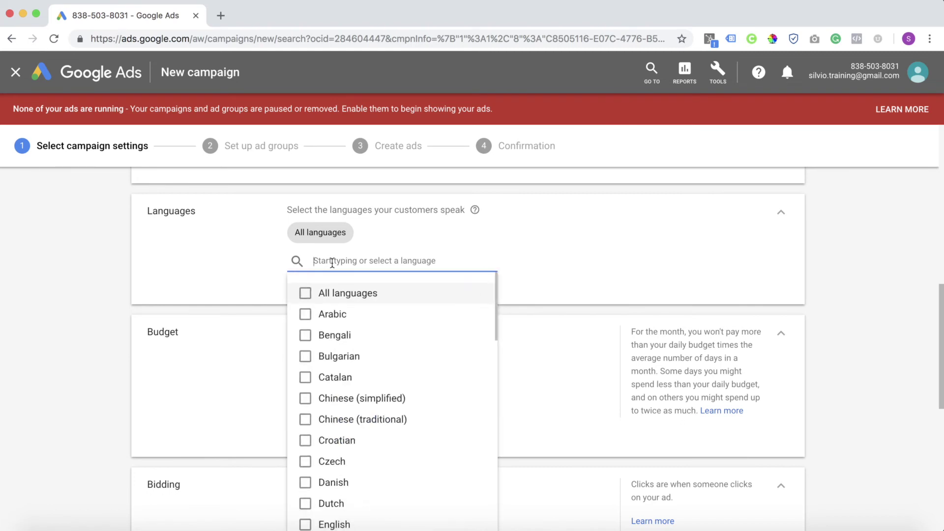
pyautogui.write('sp')
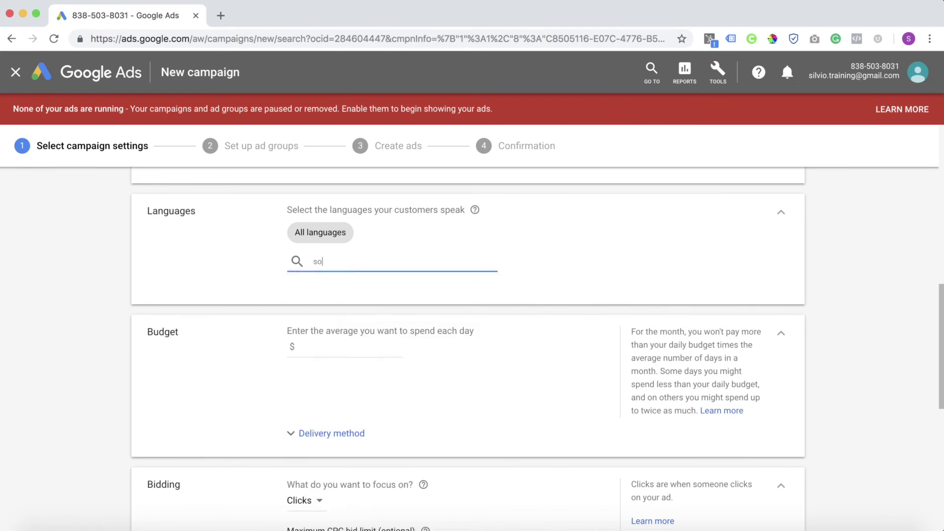
pyautogui.write('a')
pyautogui.click(364, 294)
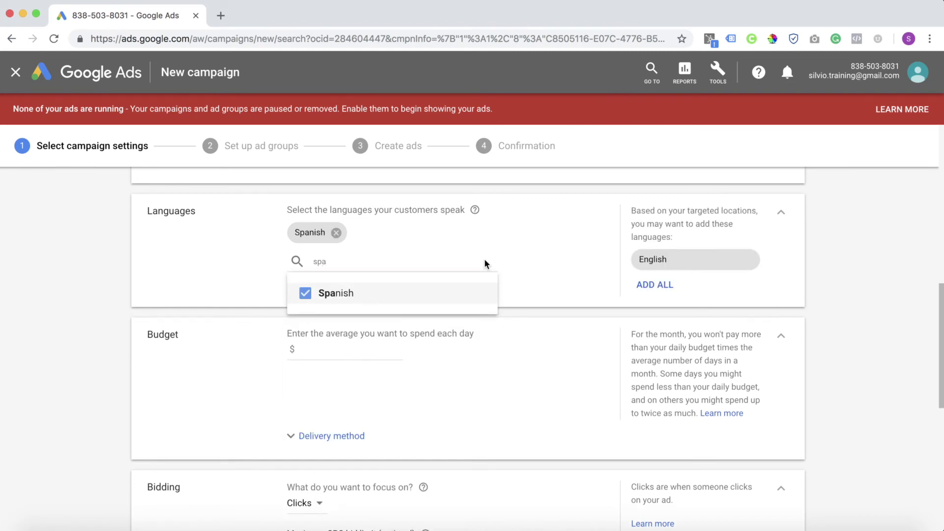
pyautogui.click(597, 270)
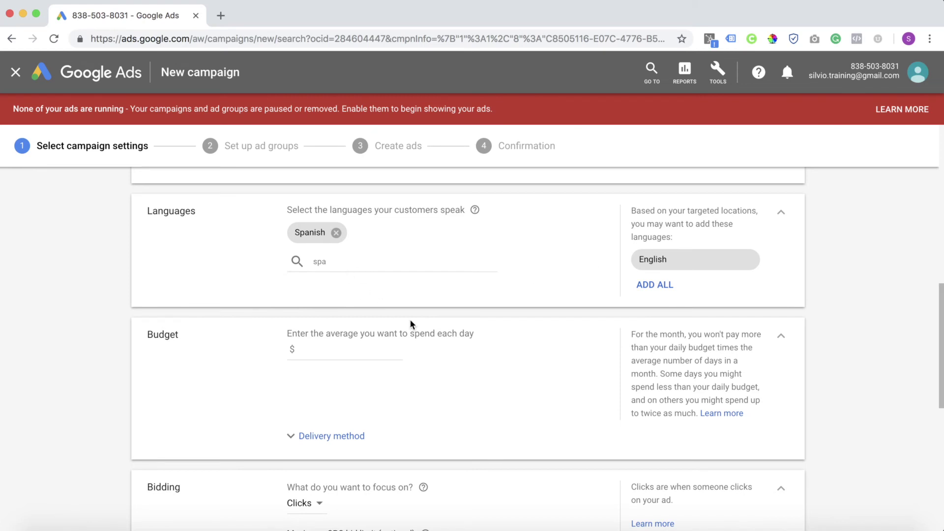
pyautogui.scroll(-5, 411, 324)
pyautogui.scroll(-3, 411, 324)
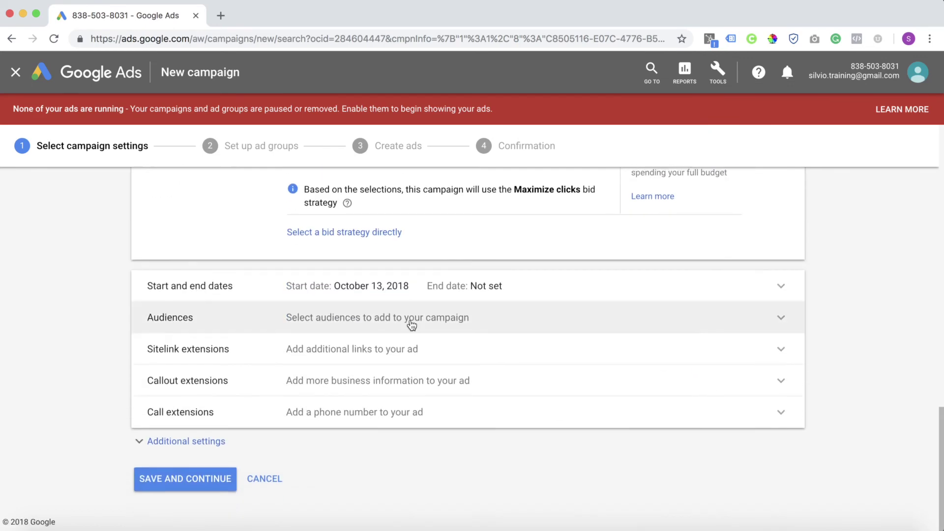
pyautogui.scroll(8, 351, 348)
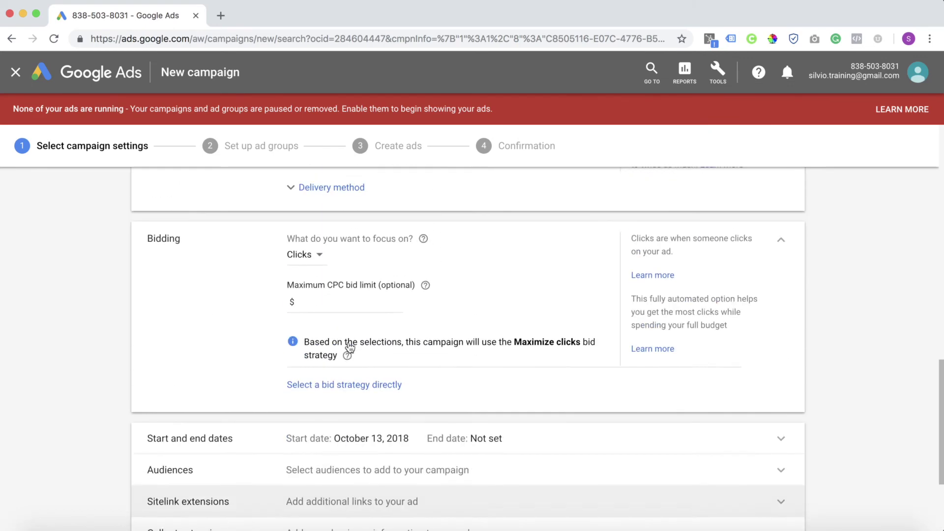
pyautogui.scroll(-1, 350, 347)
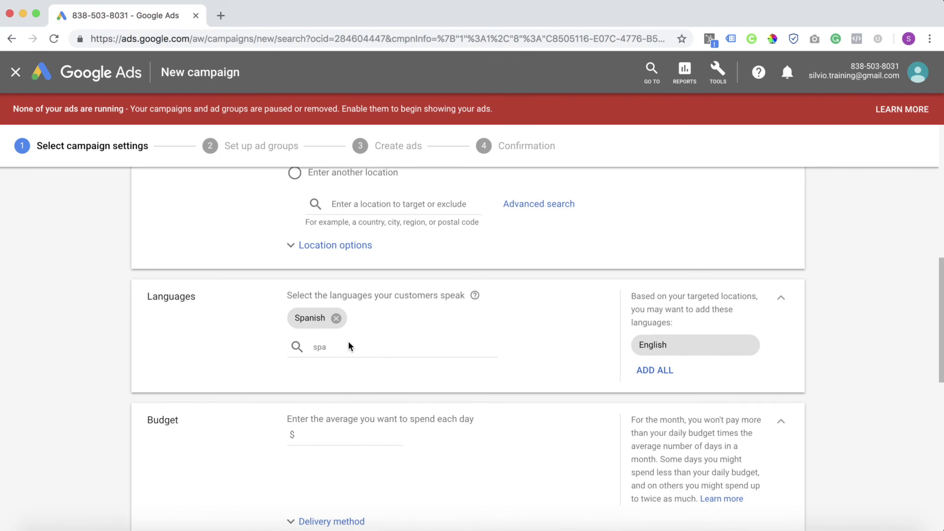